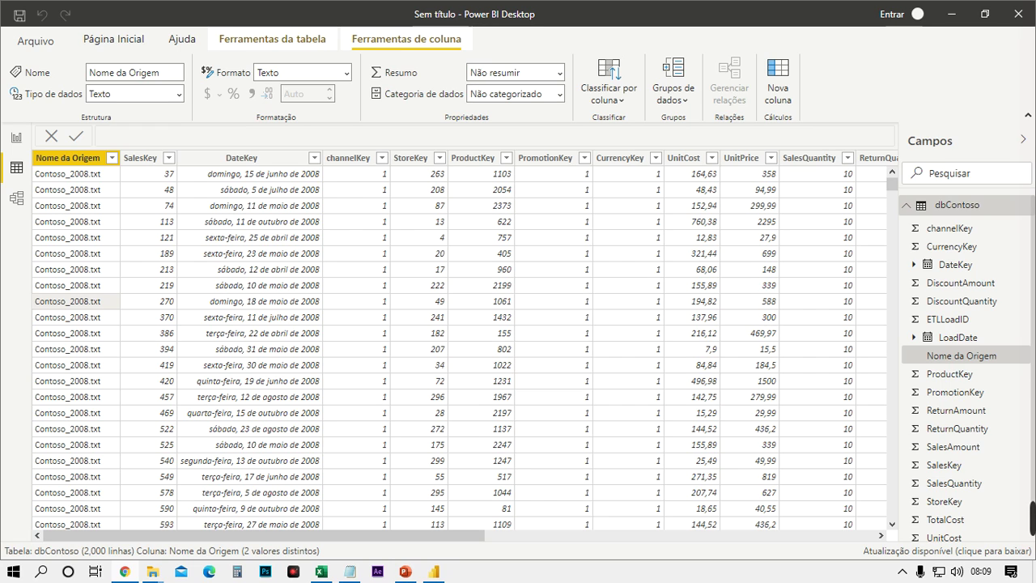
Set the DateKey column of the dbContoso table to the short date format *14/03/2001 (dd/mm/yyyy).
{"action": "left_click", "coordinate": [473, 286]}
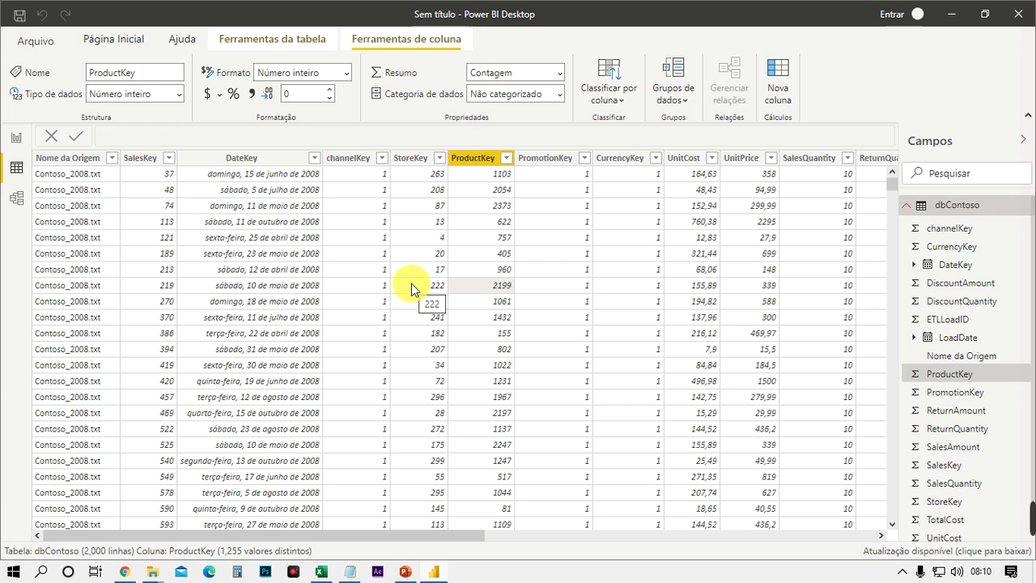
{"action": "left_click", "coordinate": [296, 207]}
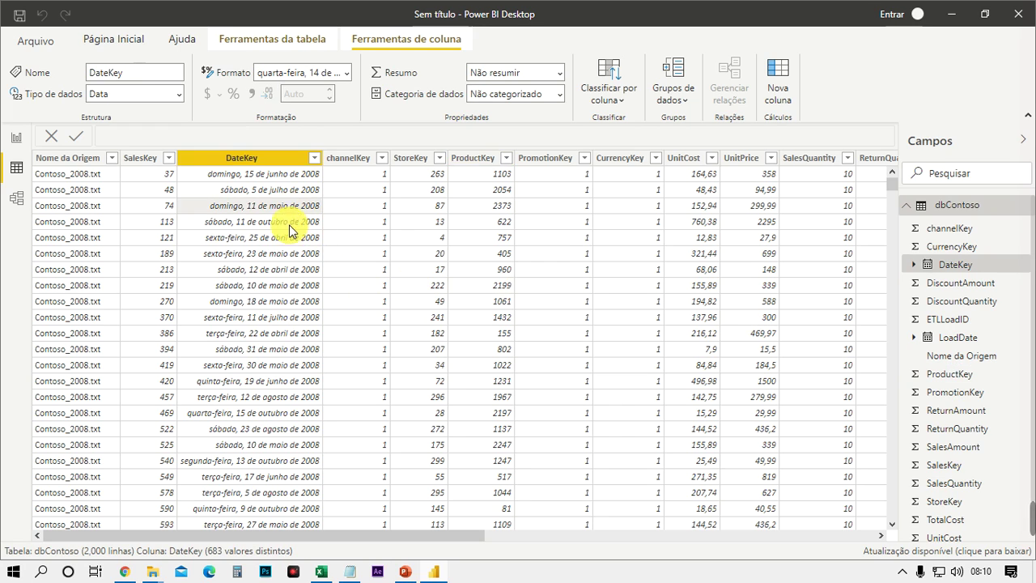
{"action": "left_click", "coordinate": [349, 72]}
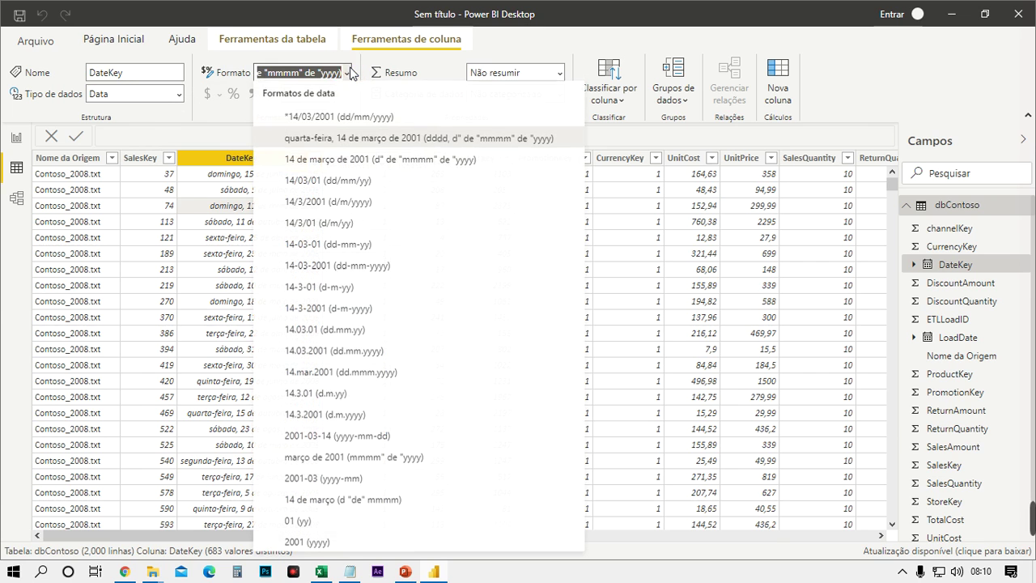
{"action": "left_click", "coordinate": [357, 119]}
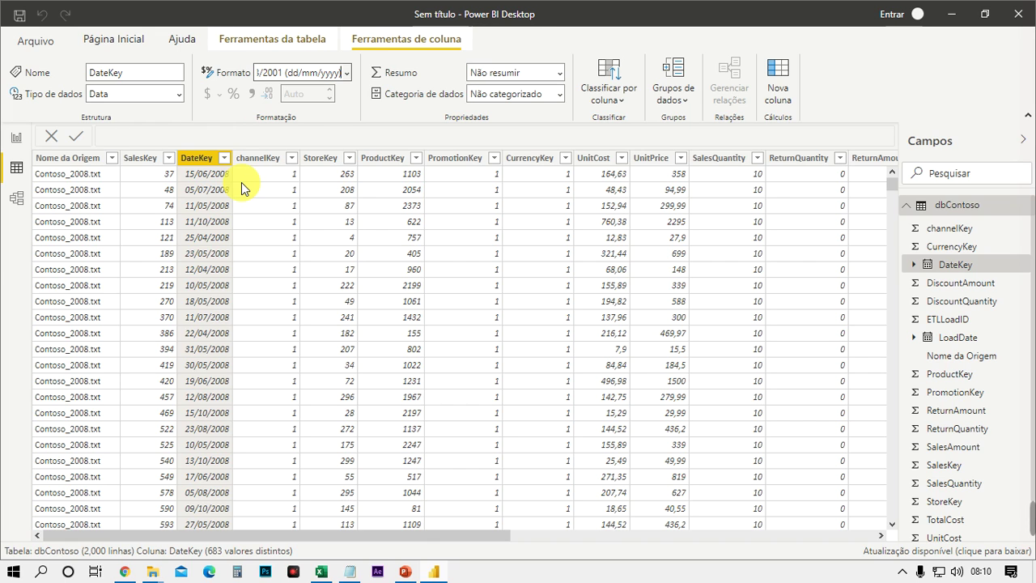
{"action": "left_click", "coordinate": [273, 235]}
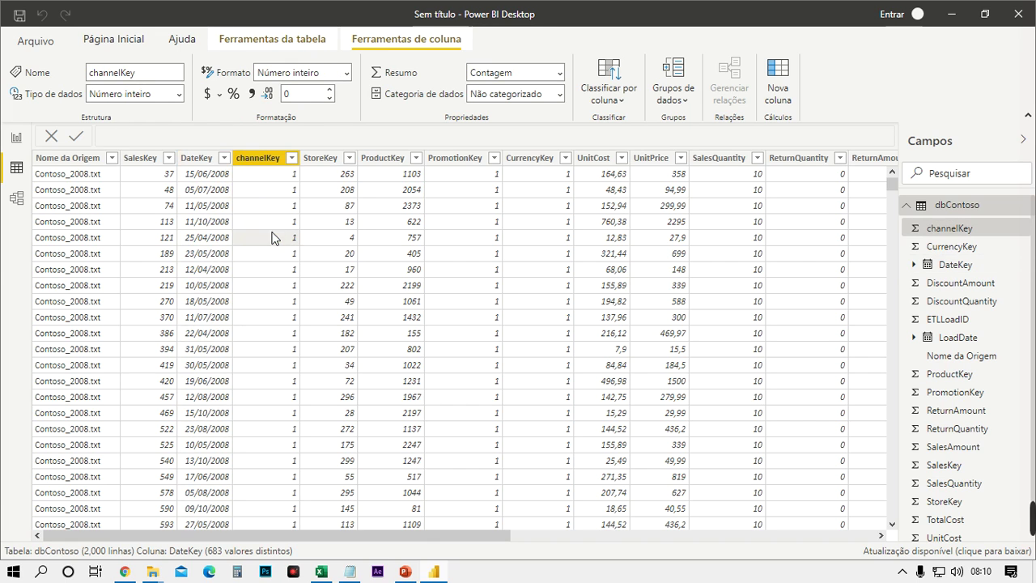
Create a new calculated table and enter dCalendario as the table name in its formula.
{"action": "left_click", "coordinate": [129, 40]}
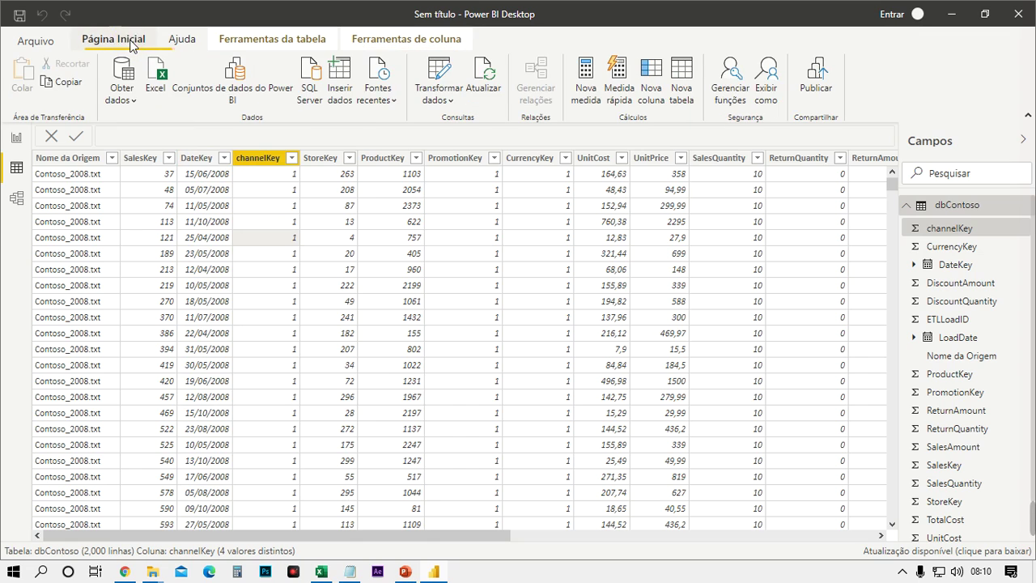
{"action": "left_click", "coordinate": [244, 42]}
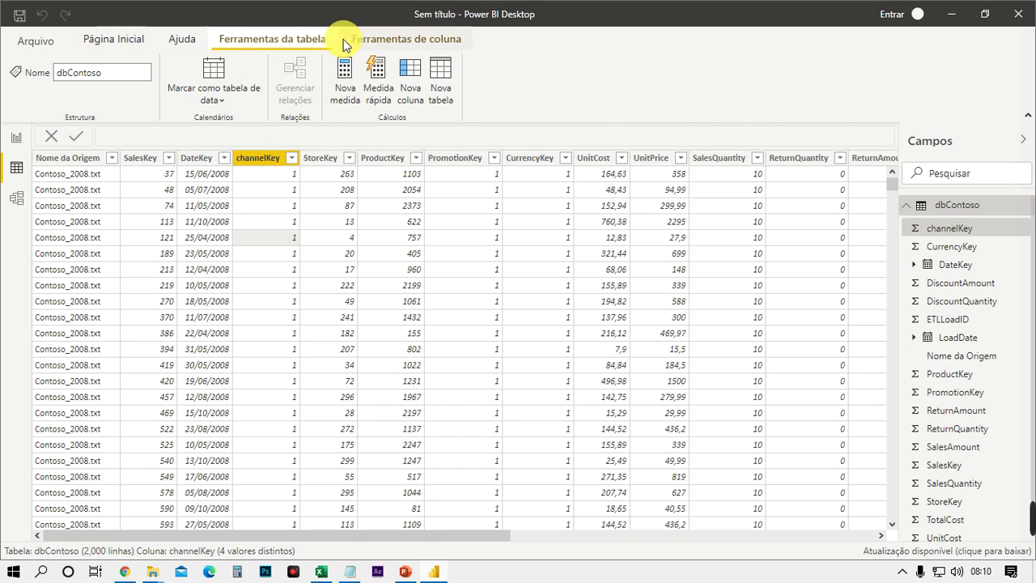
{"action": "left_click", "coordinate": [123, 39]}
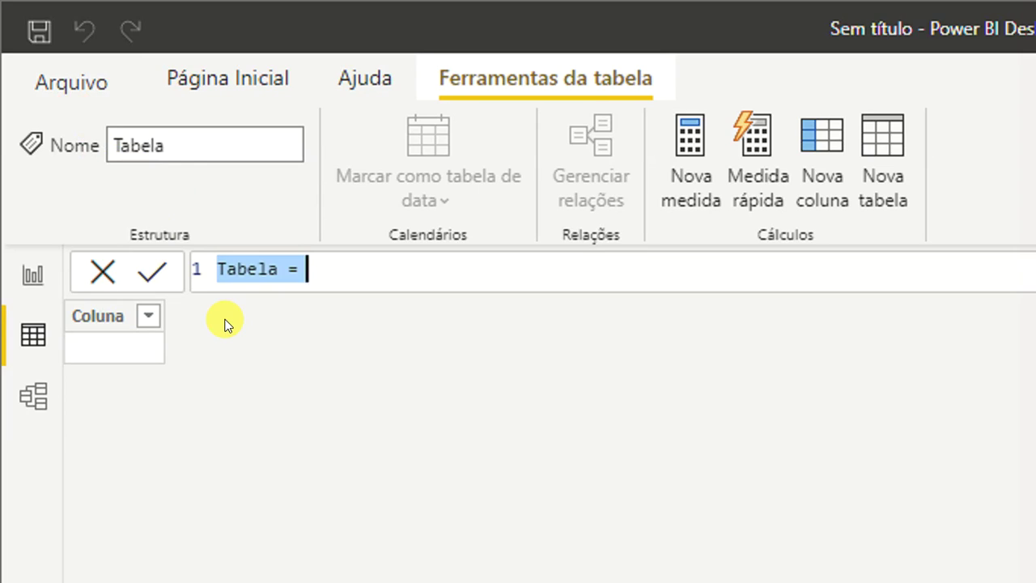
{"action": "type", "text": "dCaoe"}
{"action": "key", "text": "BackSpace"}
{"action": "key", "text": "BackSpace"}
{"action": "type", "text": "lendario"}
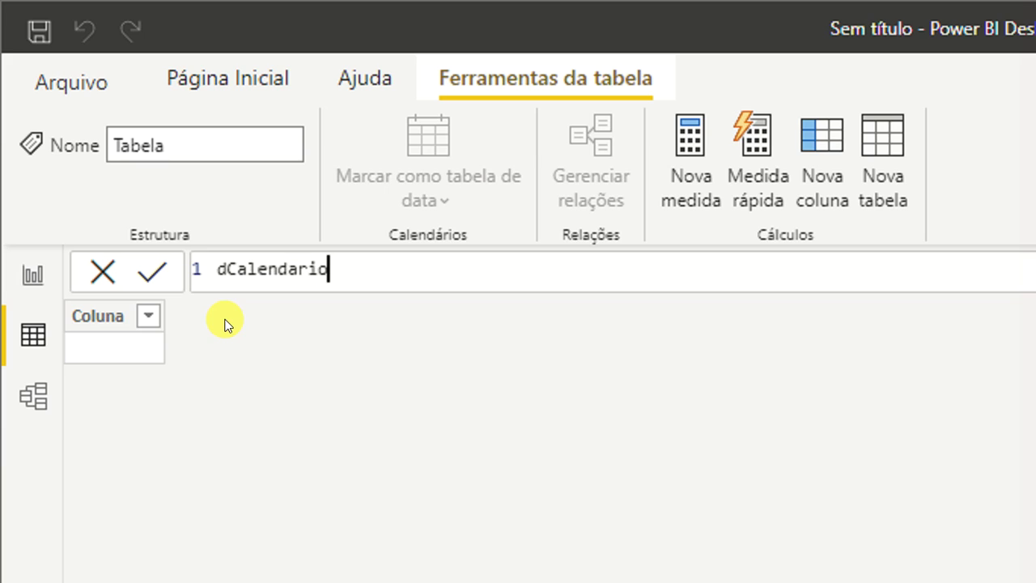
Replace the table name in the formula with Calendario, add the equals sign and start a second formula line.
{"action": "key", "text": "ctrl+a"}
{"action": "type", "text": "fCalendario"}
{"action": "key", "text": "Home"}
{"action": "key", "text": "Delete"}
{"action": "key", "text": "End"}
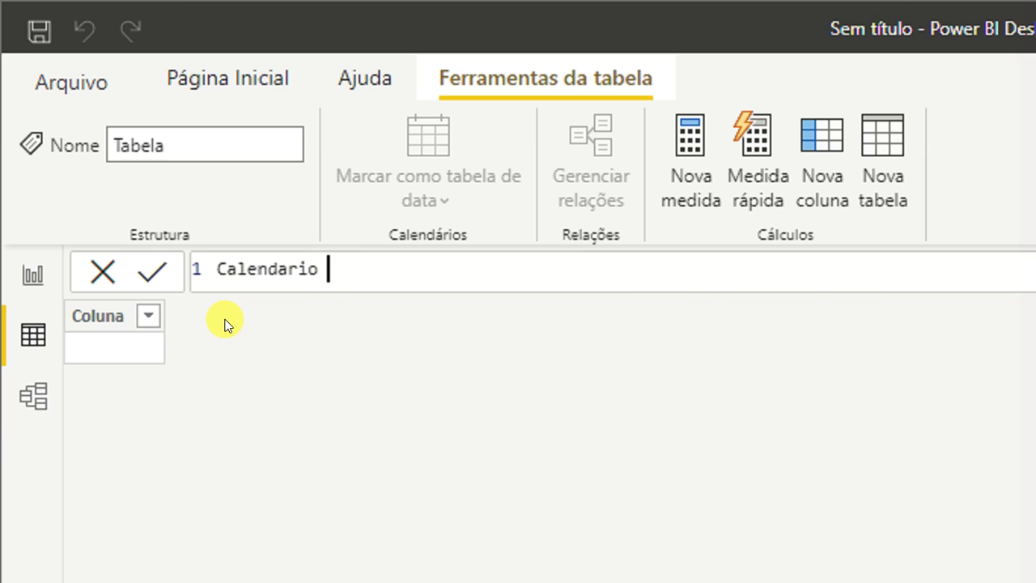
{"action": "type", "text": "="}
{"action": "key", "text": "shift+Return"}
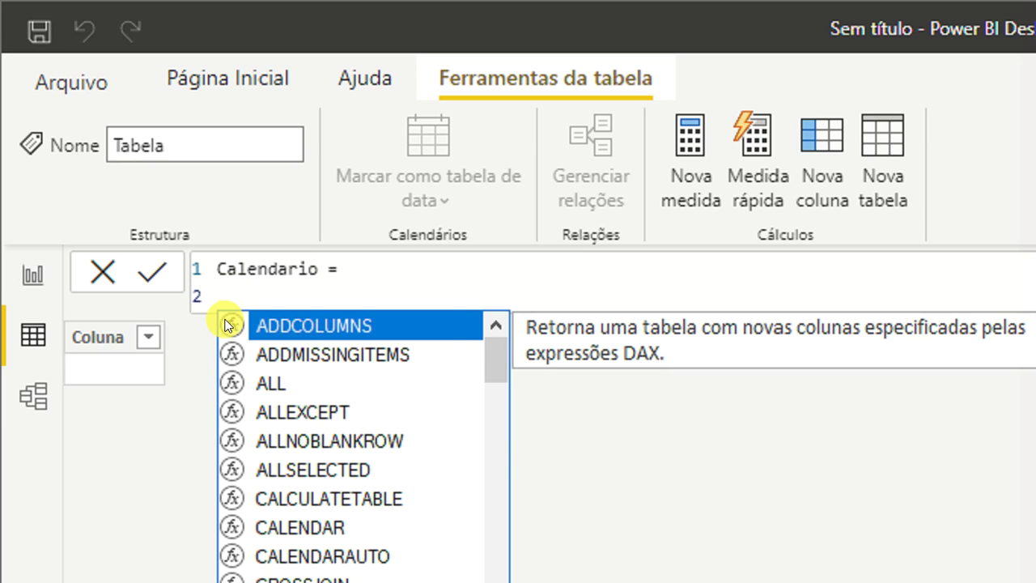
Begin the table expression with the CALENDAR function and open a new line for its arguments.
{"action": "type", "text": "cale"}
{"action": "key", "text": "Tab"}
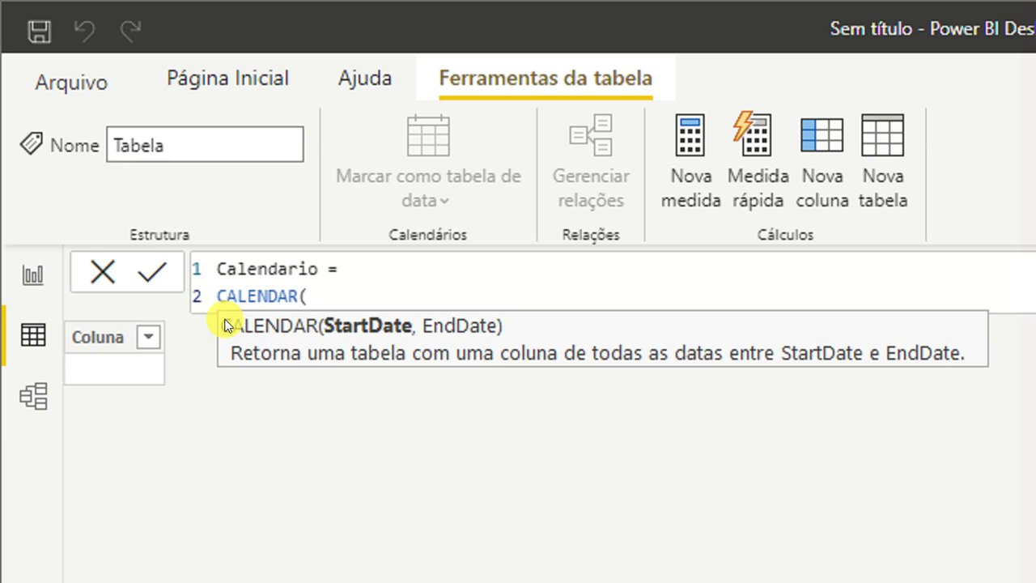
{"action": "key", "text": "shift+Return"}
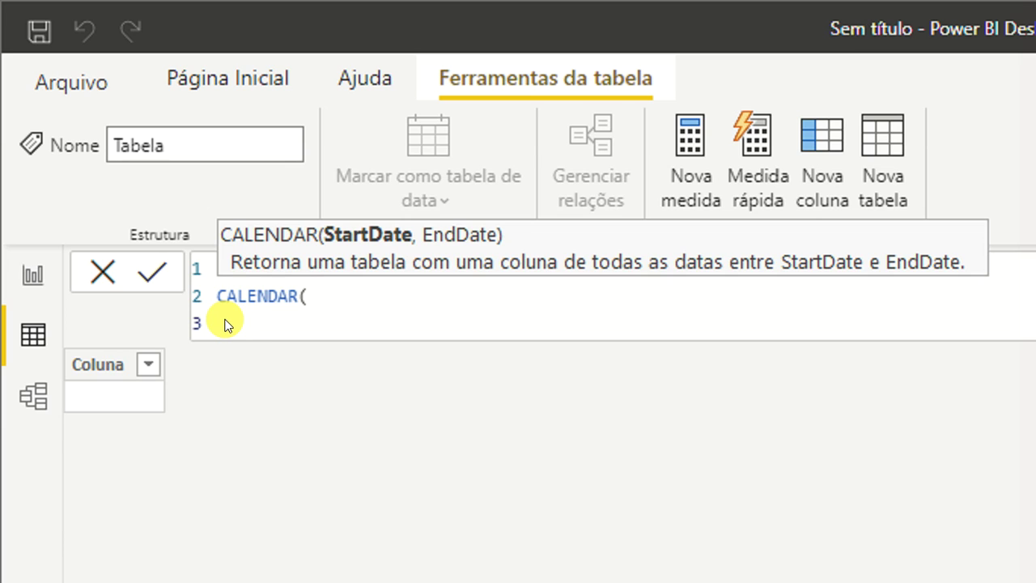
Enter MIN(dbContoso[DateKey]) as the start date argument of CALENDAR, followed by a comma.
{"action": "type", "text": "min"}
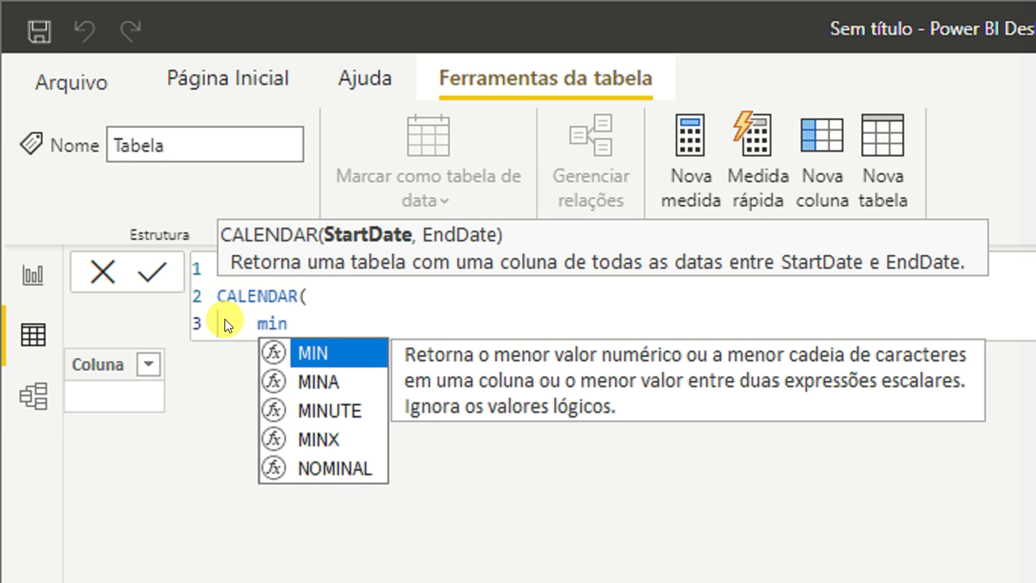
{"action": "key", "text": "Tab"}
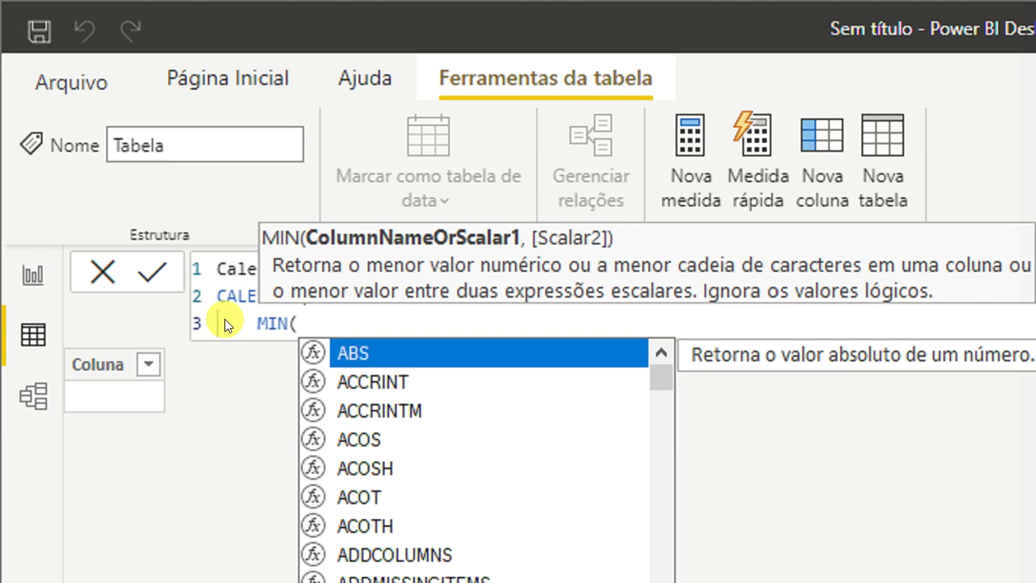
{"action": "type", "text": "cont"}
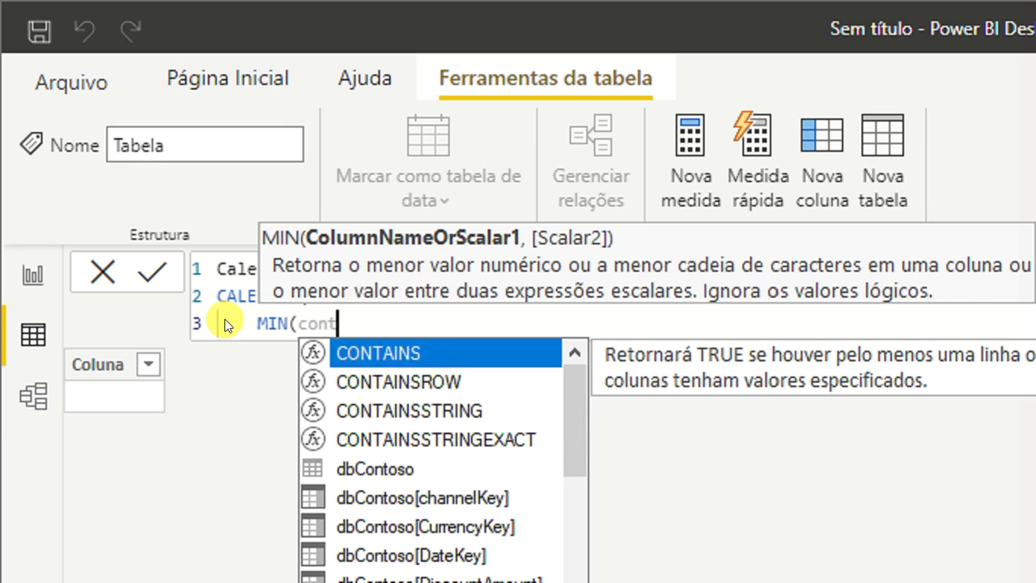
{"action": "key", "text": "Down"}
{"action": "key", "text": "Down"}
{"action": "key", "text": "Down"}
{"action": "key", "text": "Down"}
{"action": "key", "text": "Down"}
{"action": "key", "text": "Down"}
{"action": "key", "text": "Down"}
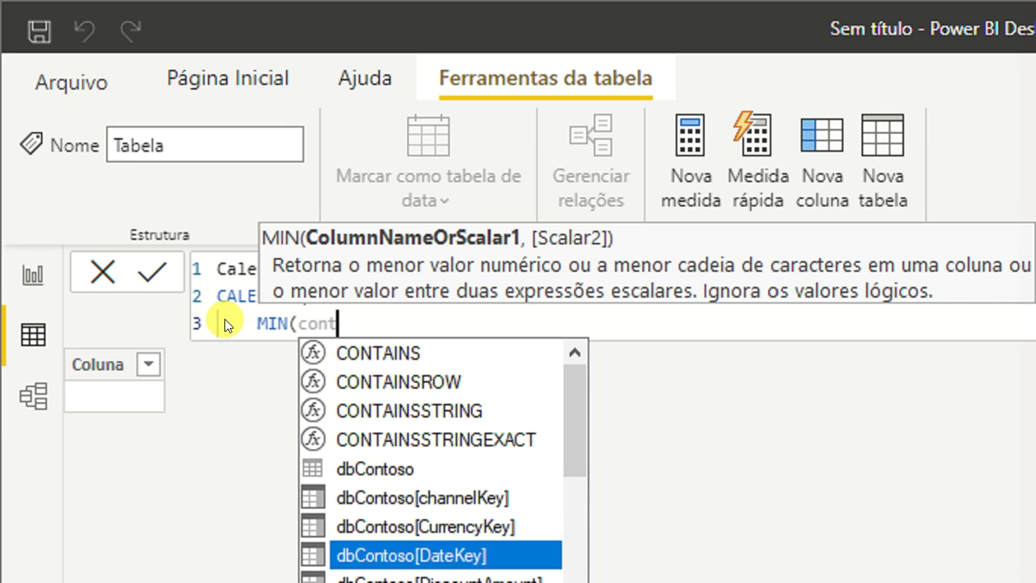
{"action": "key", "text": "Tab"}
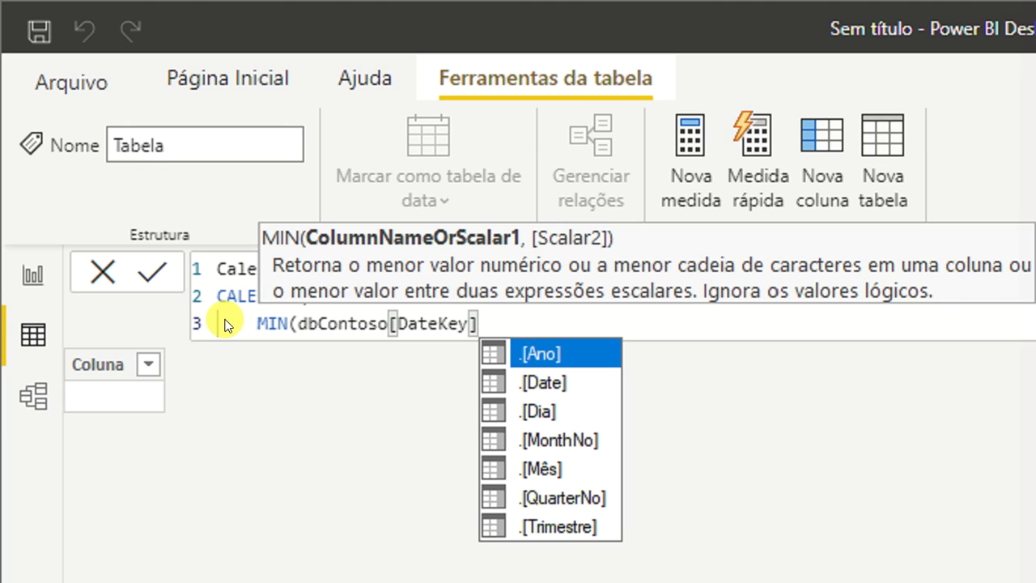
{"action": "type", "text": ")"}
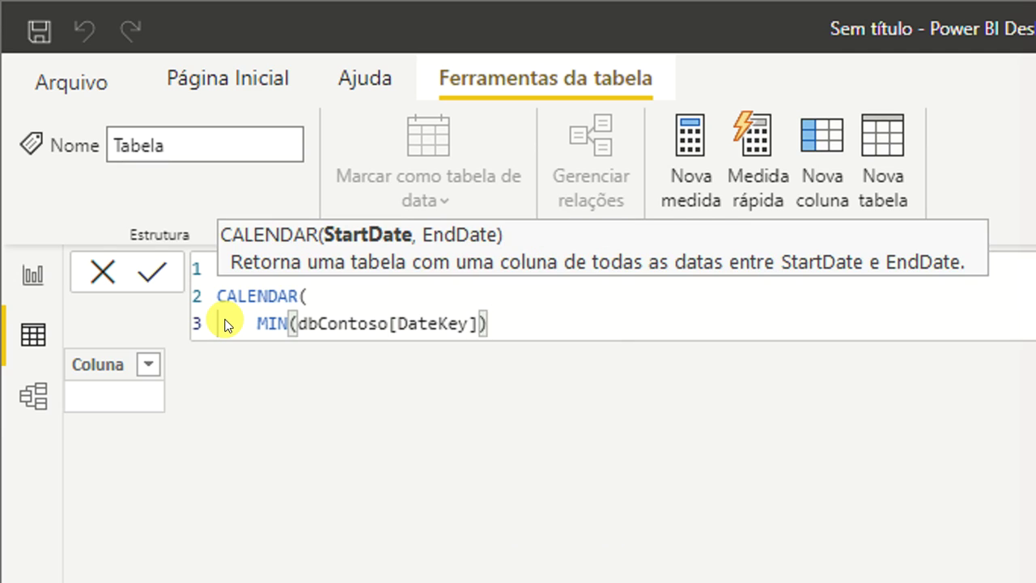
{"action": "type", "text": ", "}
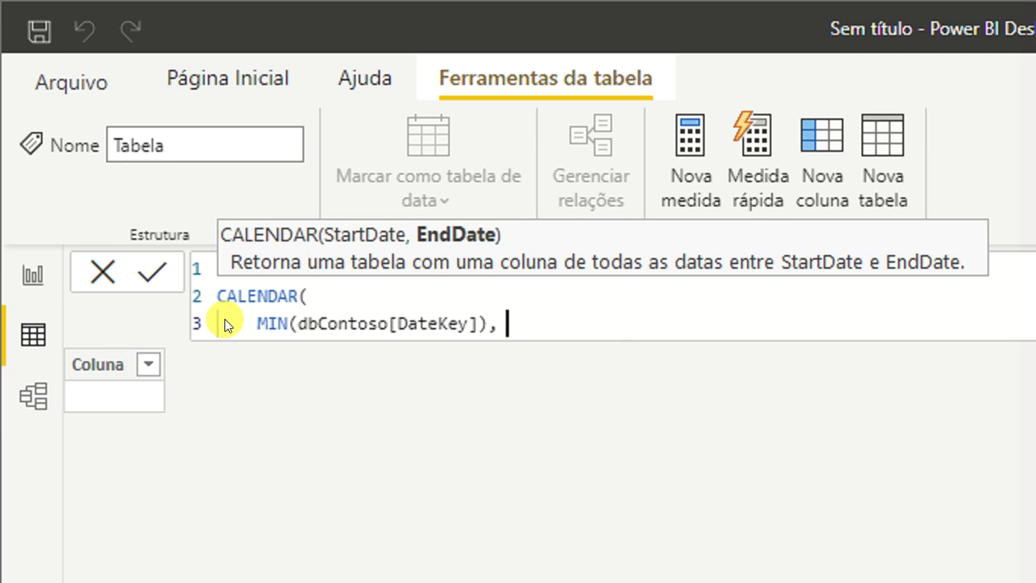
Enter MAX(dbContoso[DateKey]) as the end date argument, close the CALENDAR function and commit the table formula.
{"action": "type", "text": "max"}
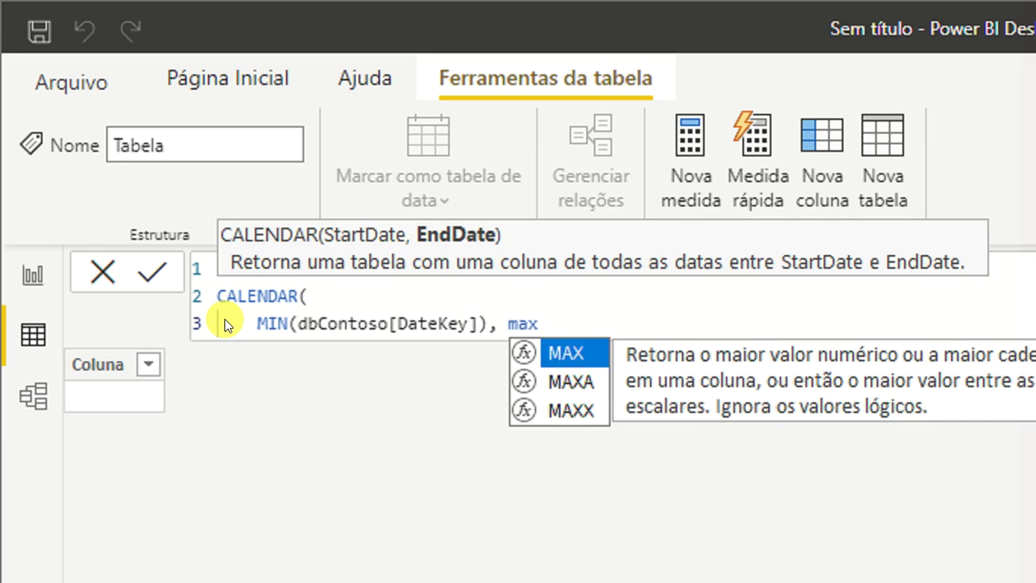
{"action": "key", "text": "Tab"}
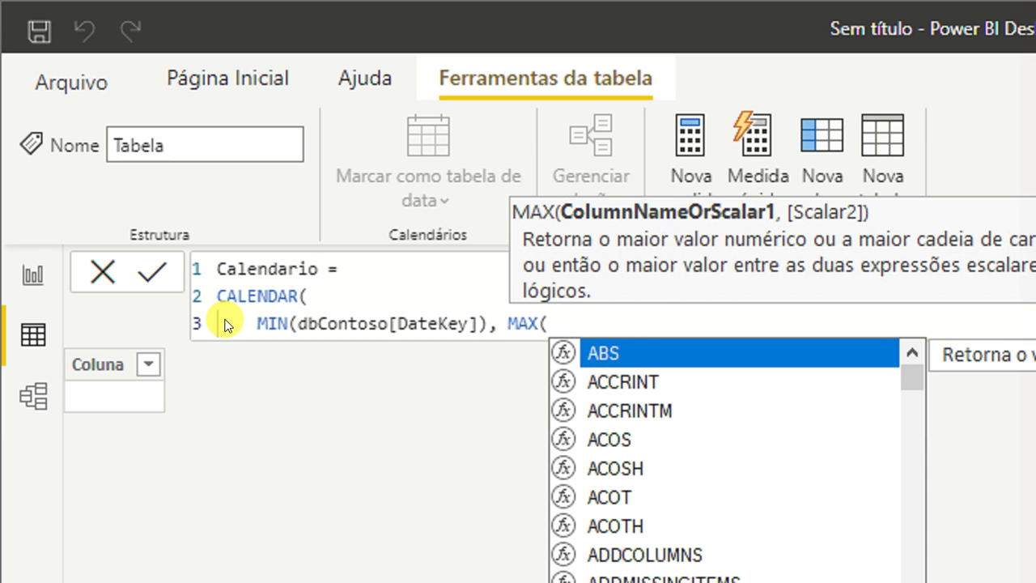
{"action": "type", "text": "date"}
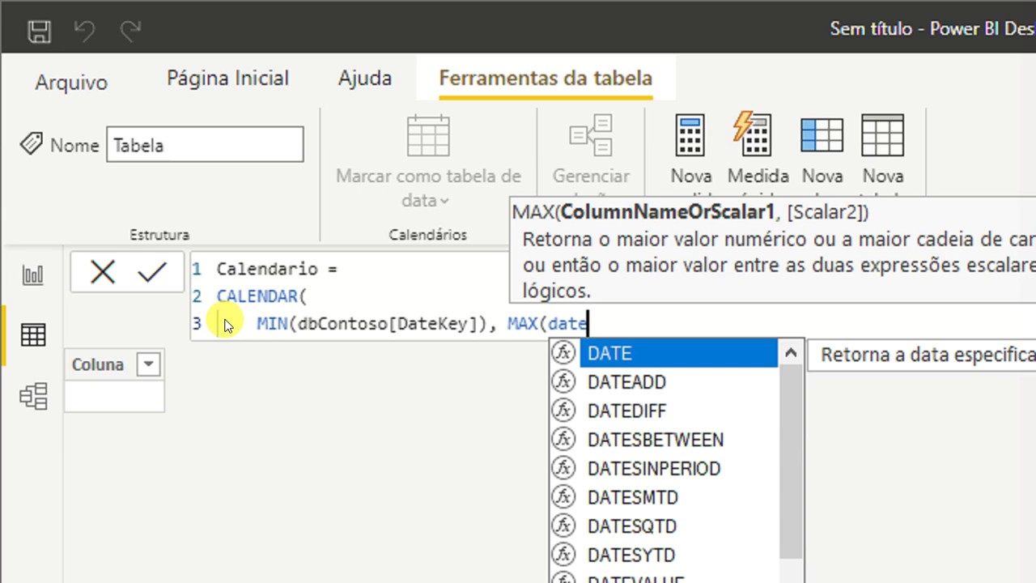
{"action": "type", "text": "]e"}
{"action": "key", "text": "BackSpace"}
{"action": "type", "text": "k"}
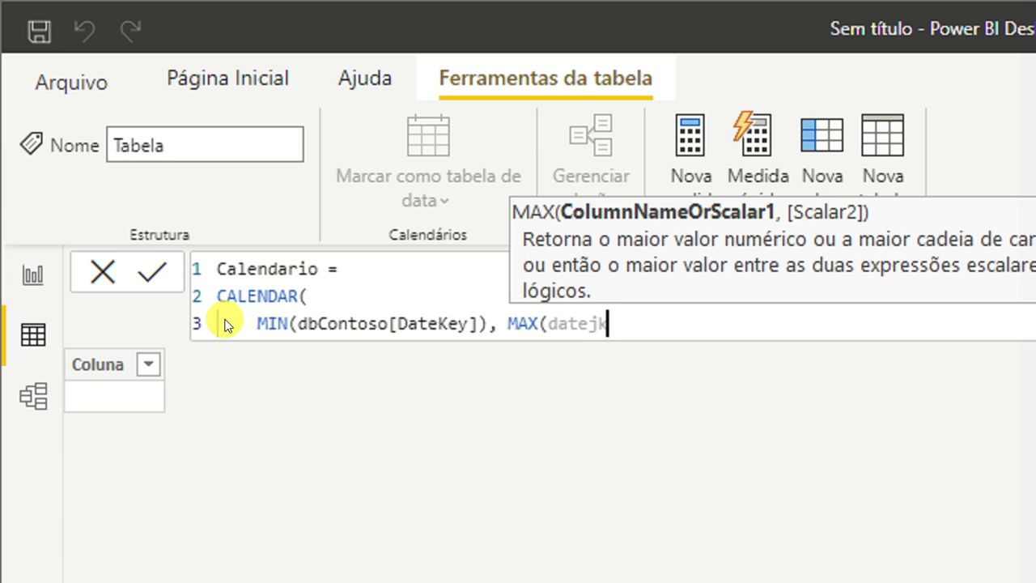
{"action": "key", "text": "BackSpace"}
{"action": "key", "text": "BackSpace"}
{"action": "type", "text": "k"}
{"action": "key", "text": "Tab"}
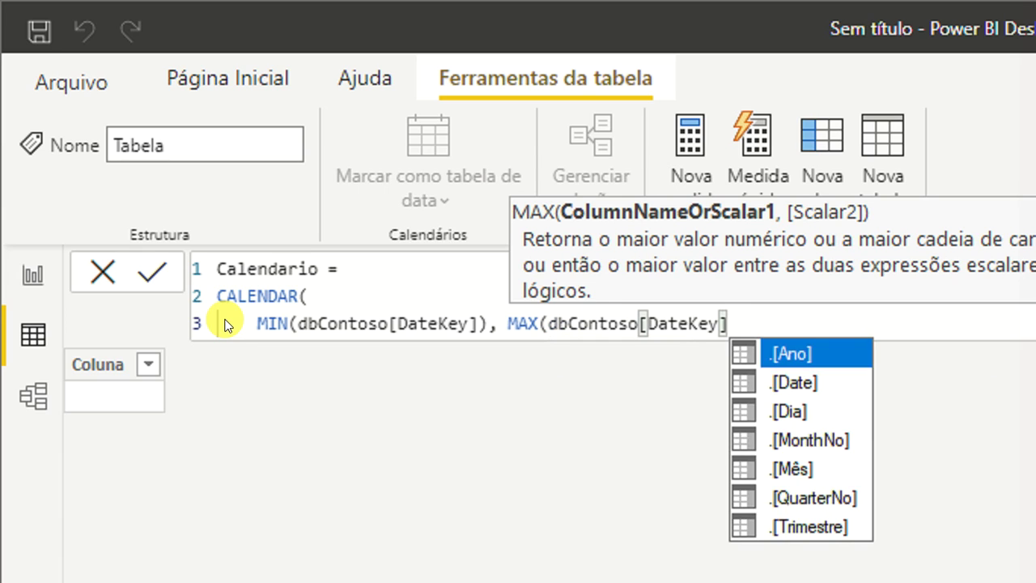
{"action": "type", "text": "))"}
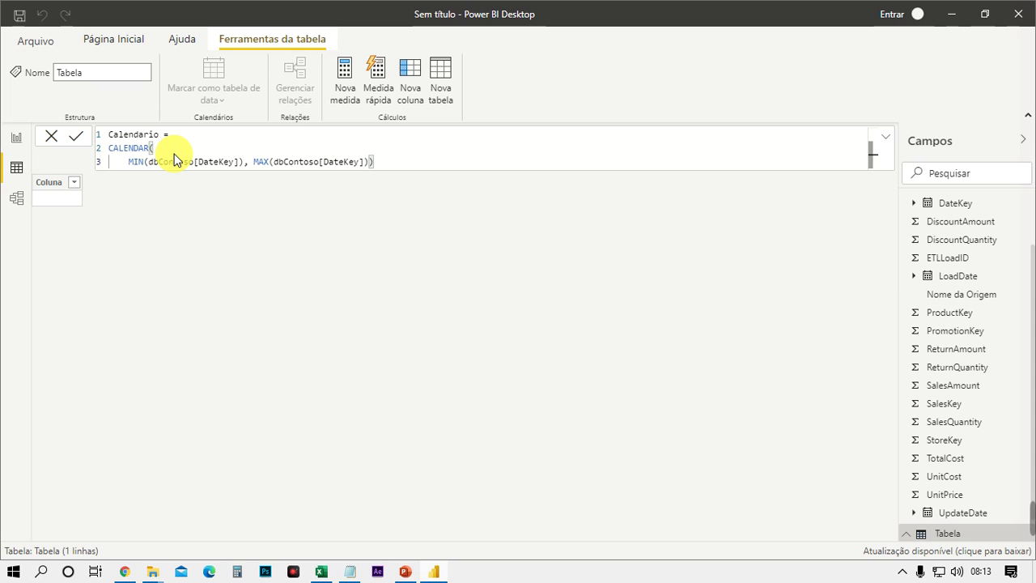
{"action": "key", "text": "Return"}
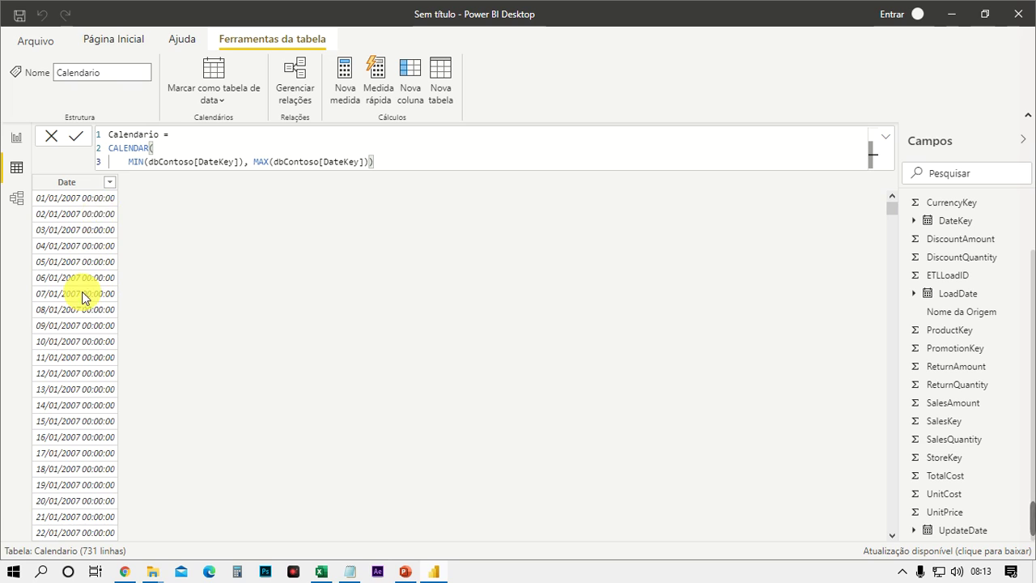
Look through the dates in the Calendario table down to its last rows and return to the first row.
{"action": "scroll", "coordinate": [105, 265], "scroll_direction": "down", "scroll_amount": 20}
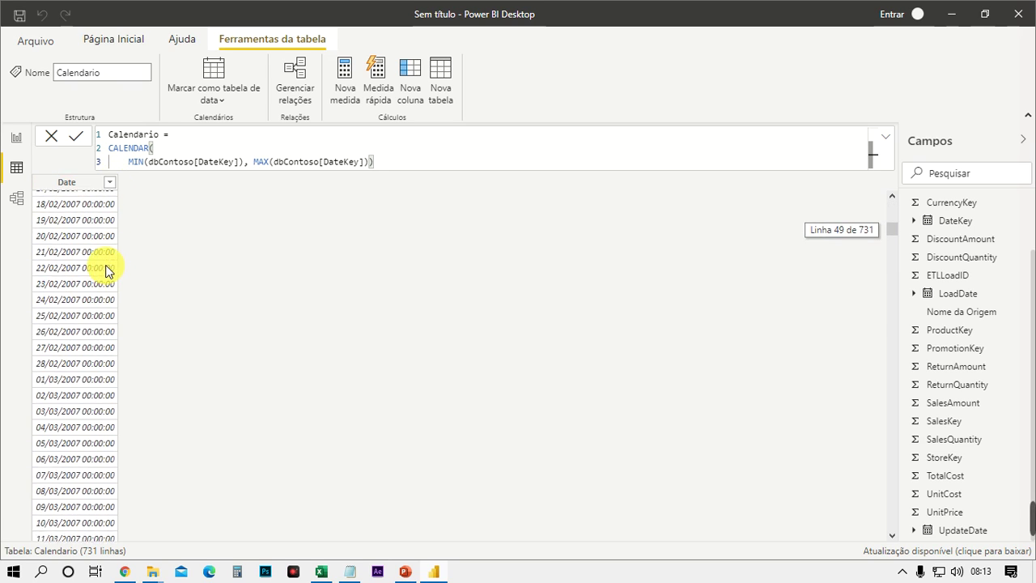
{"action": "scroll", "coordinate": [105, 265], "scroll_direction": "down", "scroll_amount": 20}
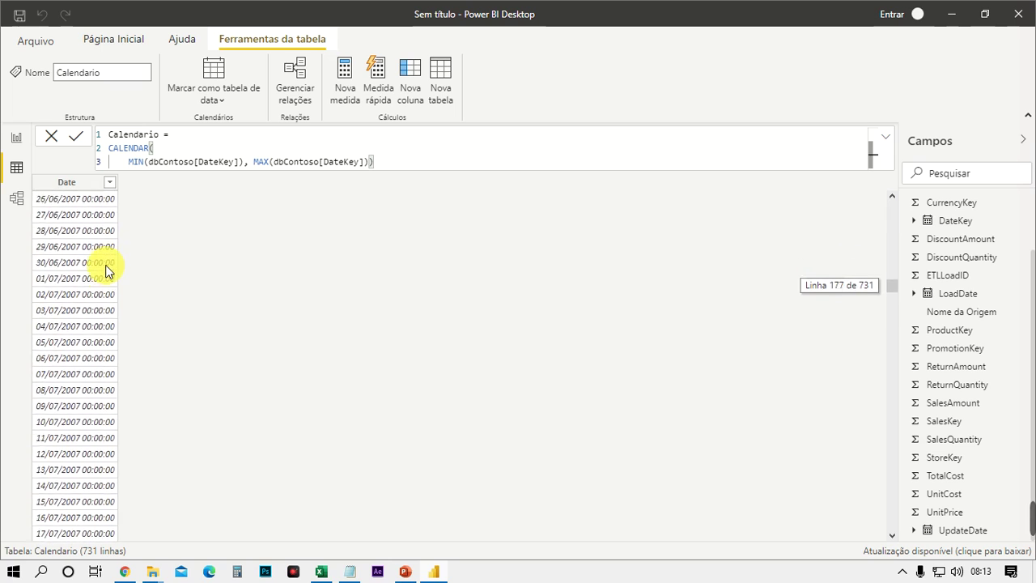
{"action": "scroll", "coordinate": [105, 269], "scroll_direction": "down", "scroll_amount": 20}
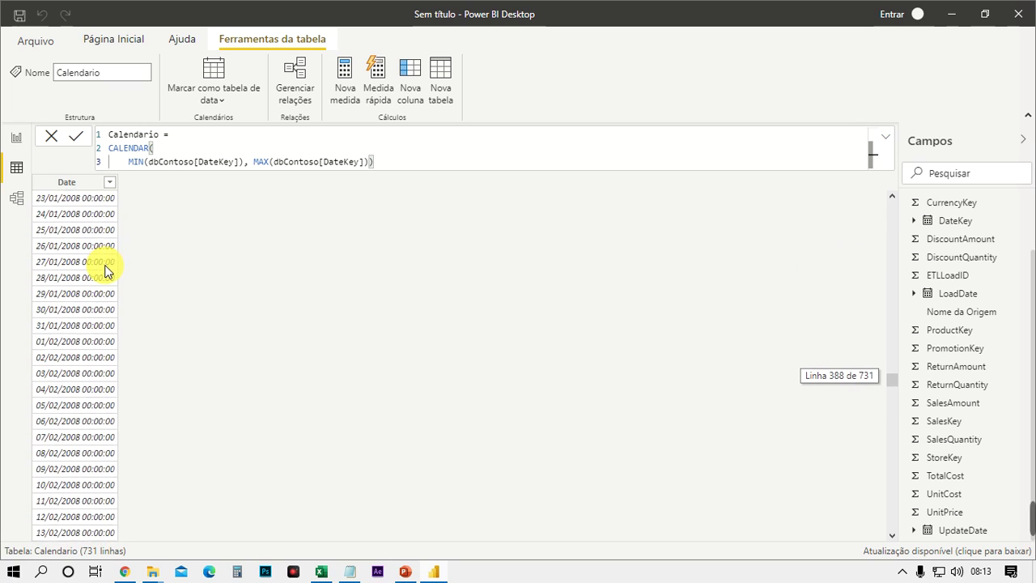
{"action": "scroll", "coordinate": [105, 269], "scroll_direction": "down", "scroll_amount": 20}
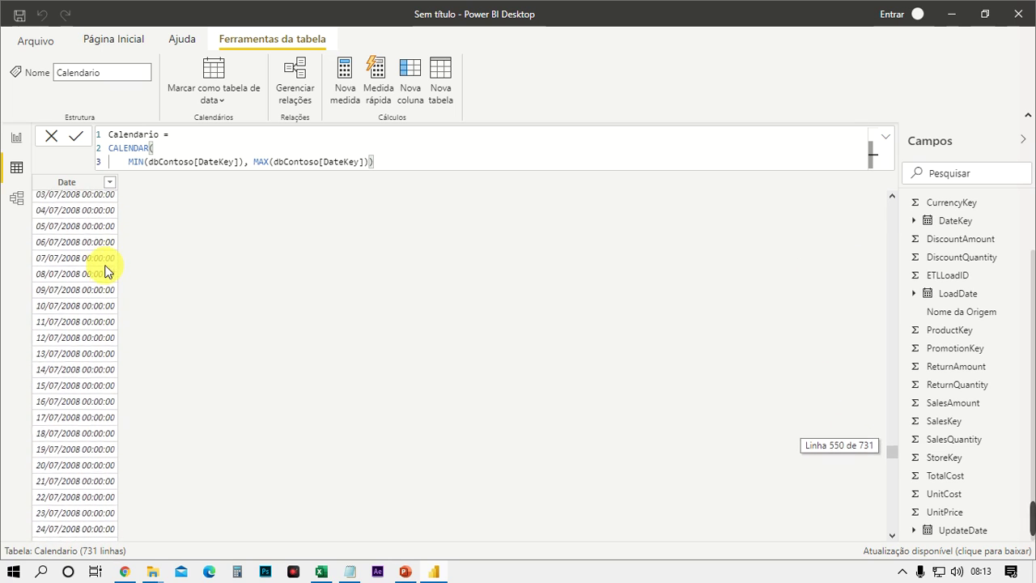
{"action": "scroll", "coordinate": [105, 270], "scroll_direction": "down", "scroll_amount": 20}
{"action": "scroll", "coordinate": [103, 272], "scroll_direction": "up", "scroll_amount": 20}
{"action": "scroll", "coordinate": [103, 272], "scroll_direction": "up", "scroll_amount": 20}
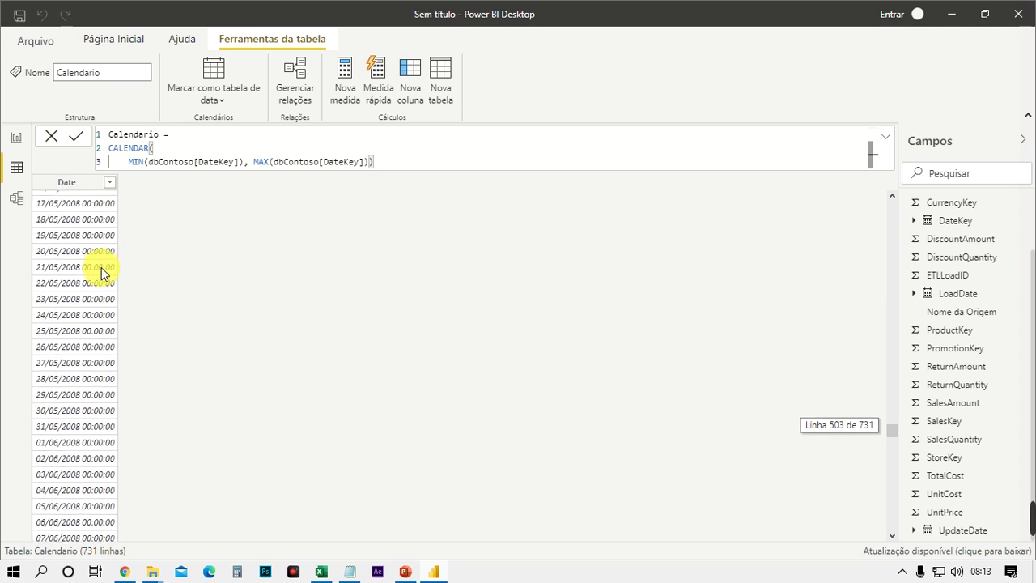
{"action": "left_click_drag", "start_coordinate": [894, 394], "coordinate": [885, 204]}
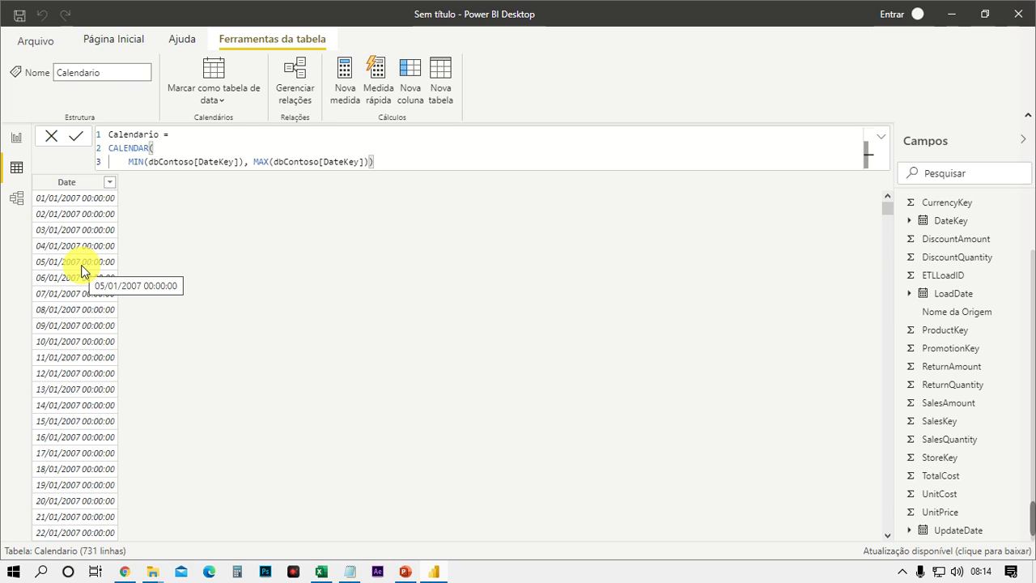
Add a calculated column named Ano to the Calendario table and begin its formula with the YEAR function.
{"action": "left_click", "coordinate": [411, 91]}
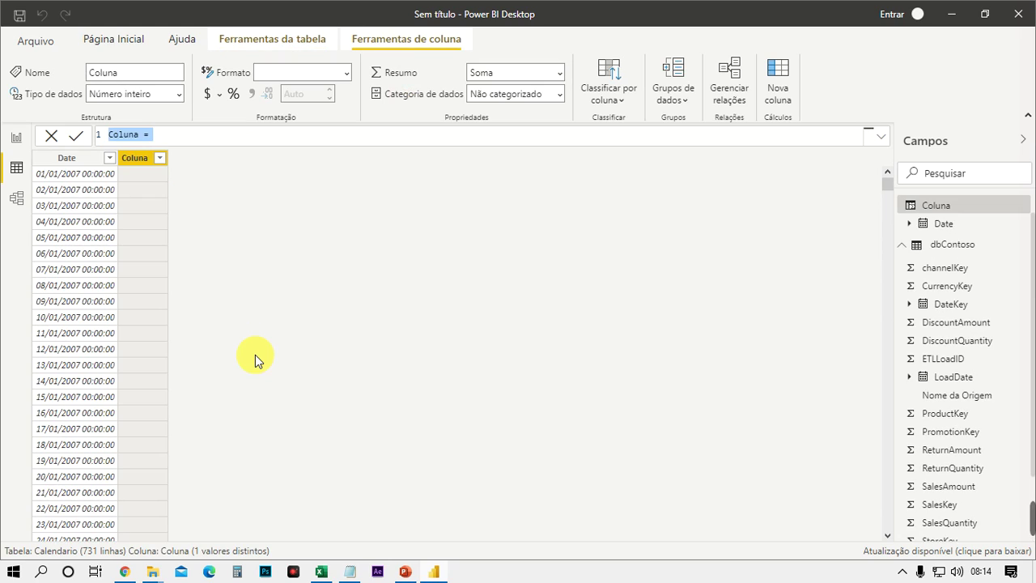
{"action": "type", "text": "Abo"}
{"action": "key", "text": "BackSpace"}
{"action": "key", "text": "BackSpace"}
{"action": "type", "text": "no = year"}
{"action": "key", "text": "Tab"}
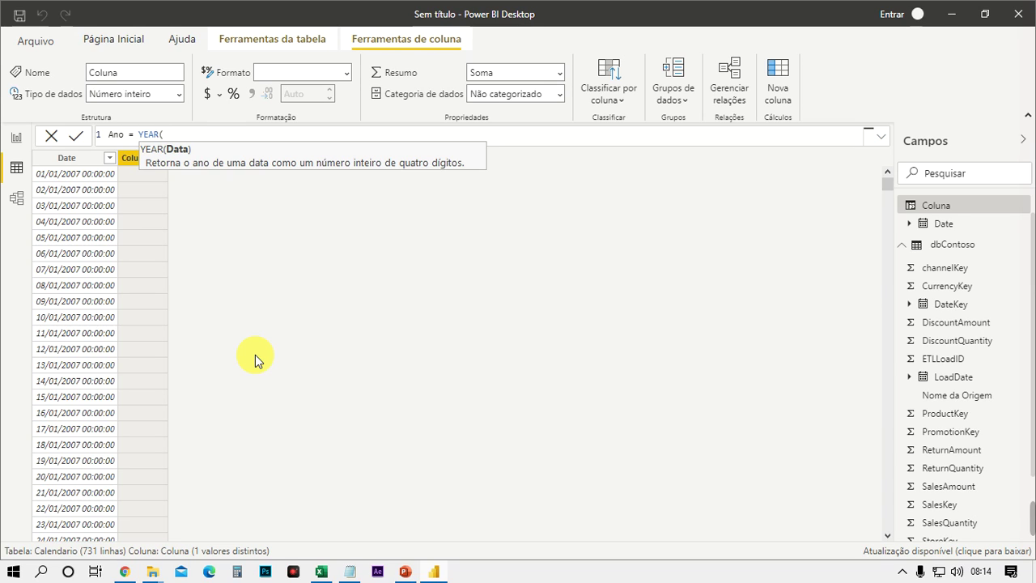
Use Calendario[Date] as the YEAR argument, close the function and commit the Ano column formula.
{"action": "type", "text": "cale"}
{"action": "key", "text": "Down"}
{"action": "key", "text": "Down"}
{"action": "key", "text": "Down"}
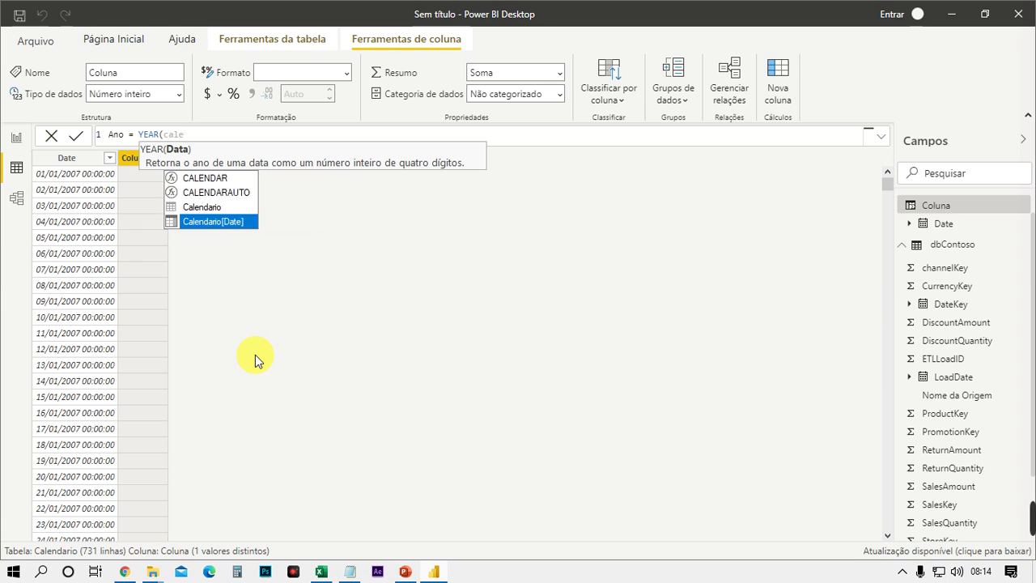
{"action": "key", "text": "Tab"}
{"action": "type", "text": ")"}
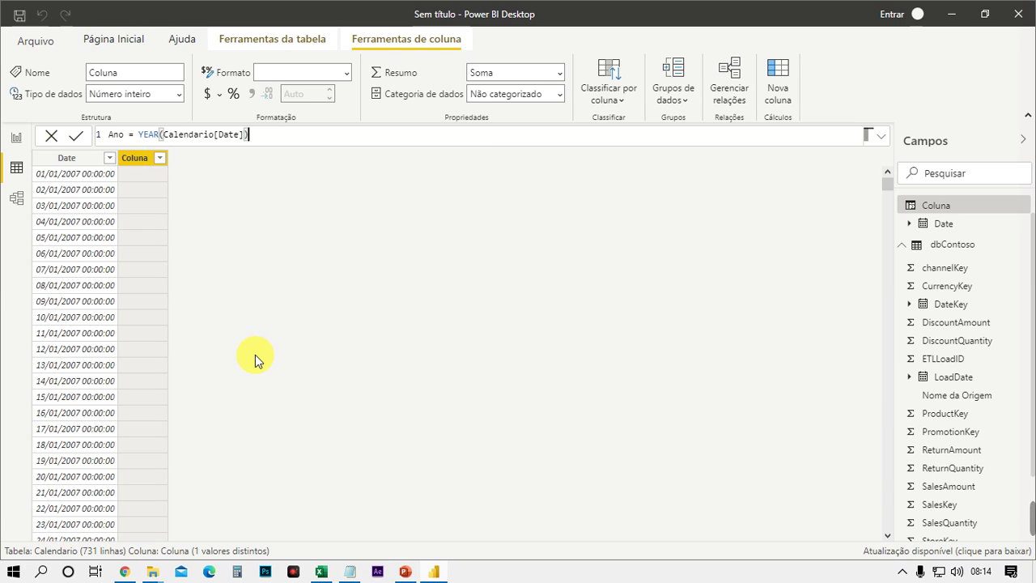
{"action": "key", "text": "Return"}
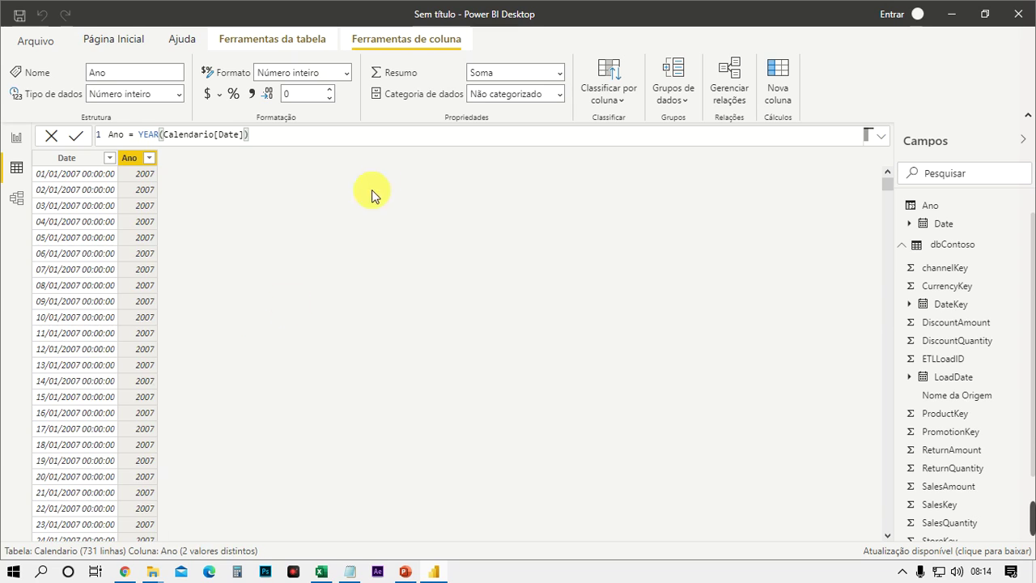
Add another calculated column named Mês to the Calendario table and begin its formula with the MONTH function.
{"action": "left_click", "coordinate": [777, 89]}
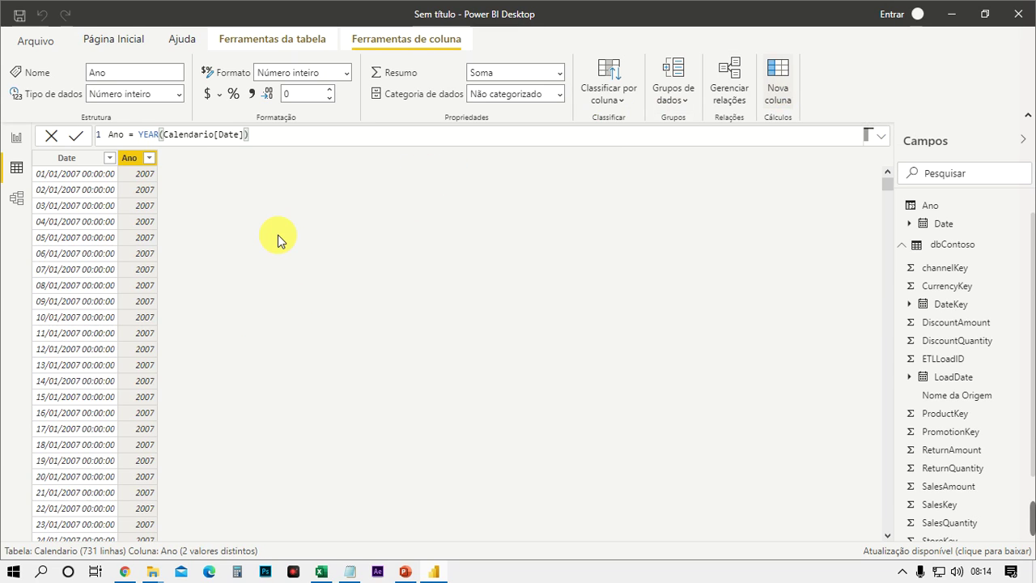
{"action": "type", "text": "Mês"}
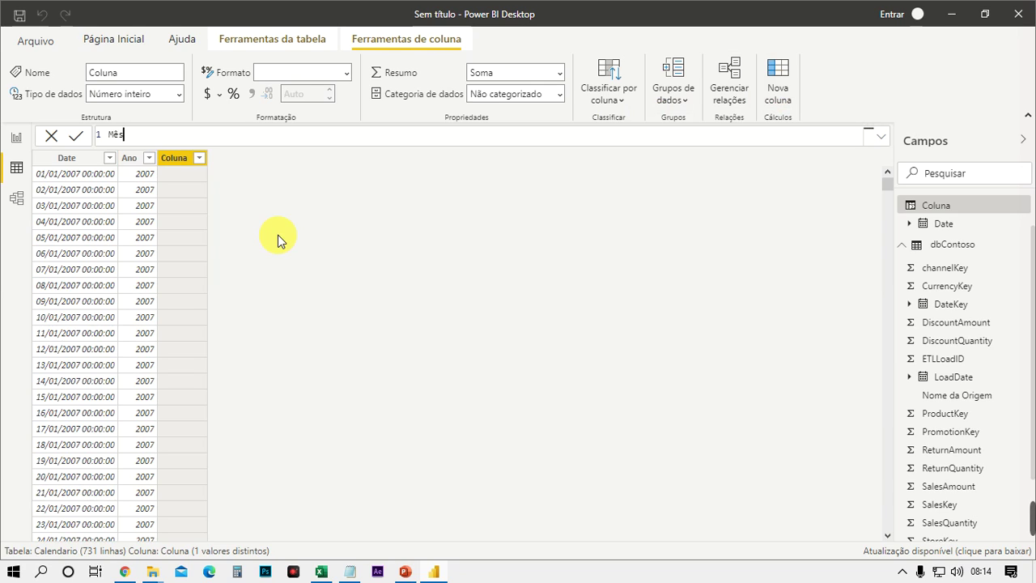
{"action": "type", "text": " = month"}
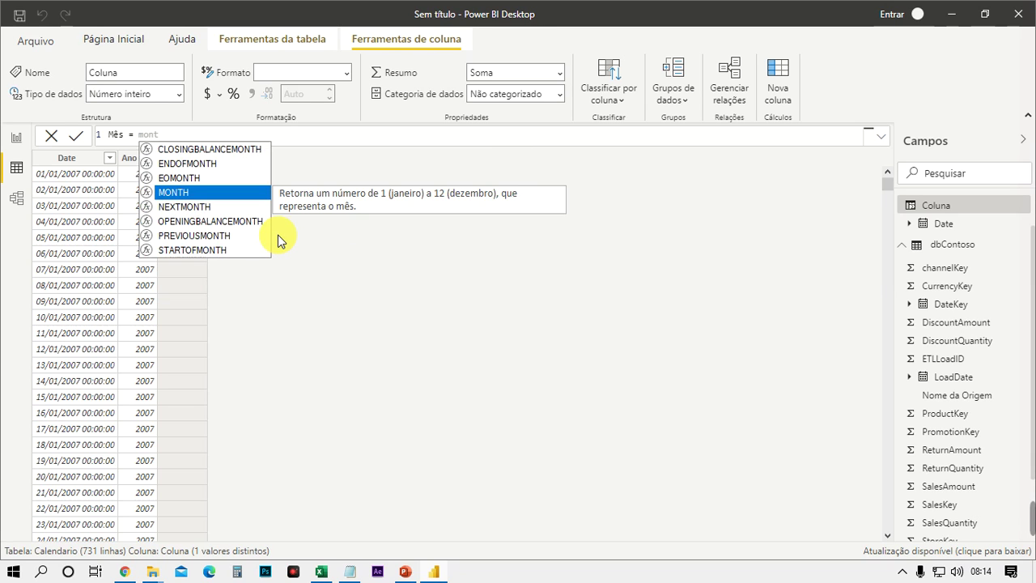
{"action": "key", "text": "Tab"}
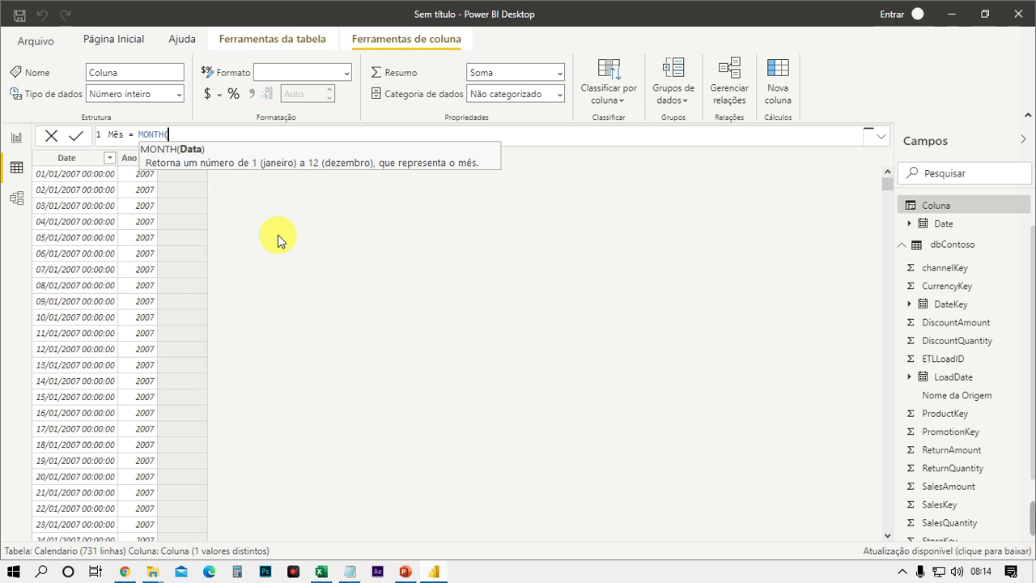
Use Calendario[Date] as the MONTH argument, close the function and commit the Mês column formula.
{"action": "type", "text": "calen"}
{"action": "key", "text": "Down"}
{"action": "key", "text": "Down"}
{"action": "key", "text": "Down"}
{"action": "key", "text": "Down"}
{"action": "key", "text": "Up"}
{"action": "key", "text": "Up"}
{"action": "key", "text": "Down"}
{"action": "key", "text": "Down"}
{"action": "key", "text": "Tab"}
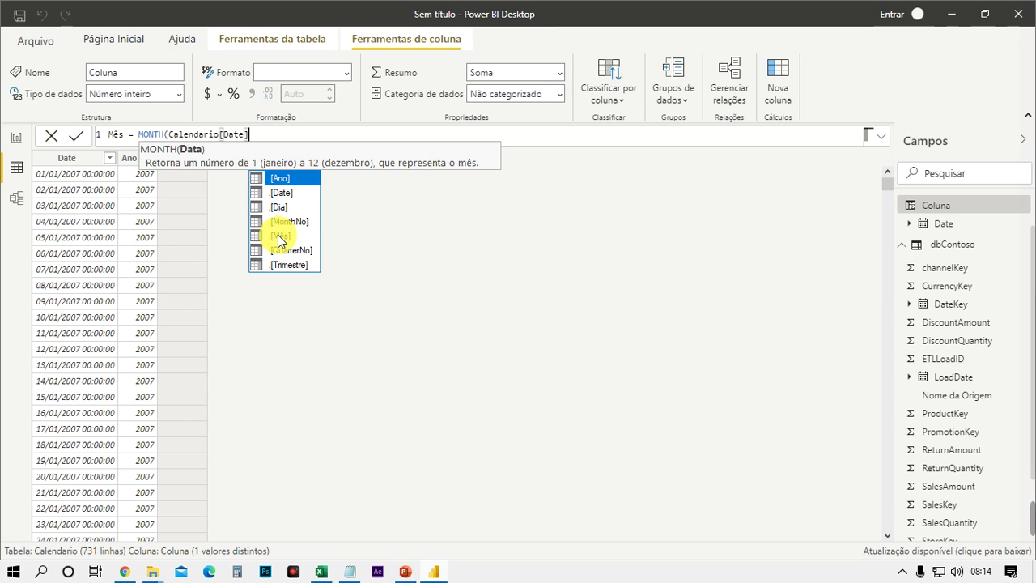
{"action": "type", "text": ")"}
{"action": "key", "text": "Return"}
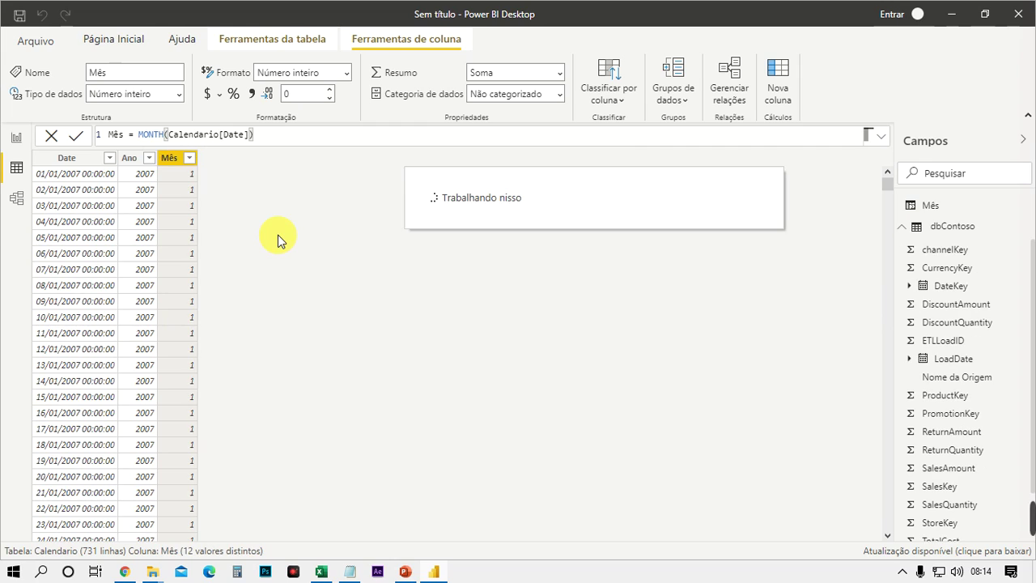